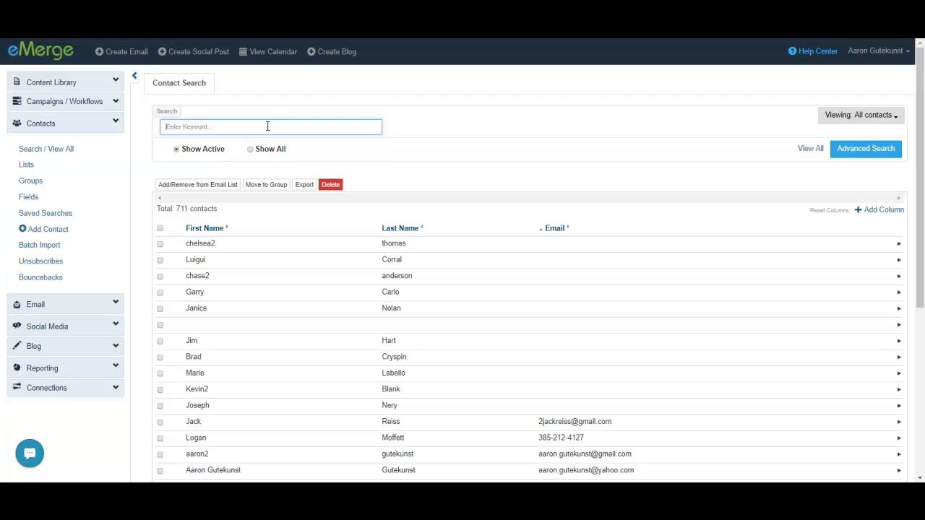
Search the contacts for the keyword "gmail" and clear the keyword again.
type("gmail")
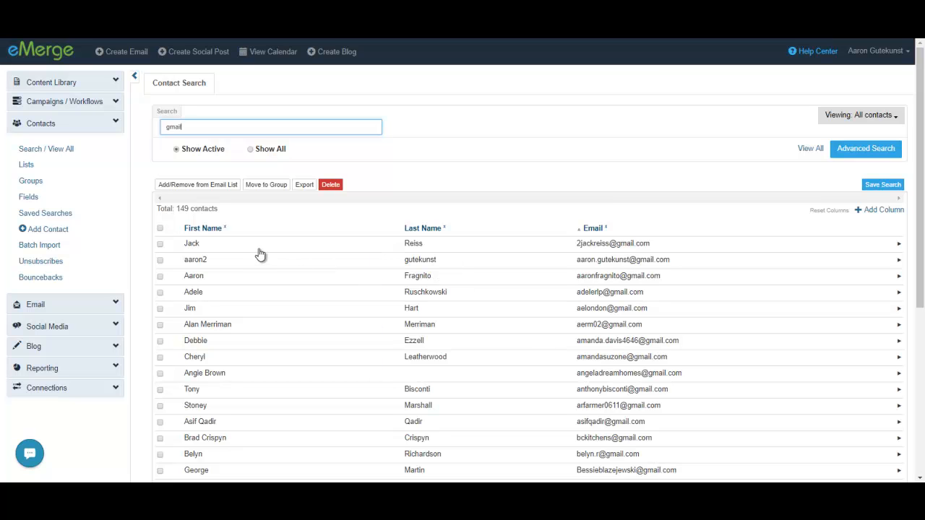
left_click_drag(188, 127, 139, 132)
left_click(193, 129)
left_click_drag(198, 126, 153, 131)
key("BackSpace")
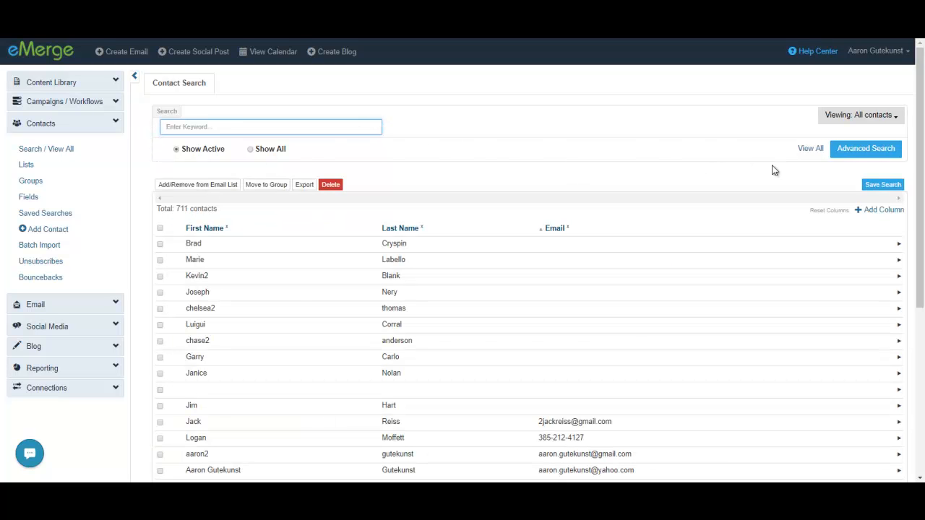
Start an advanced contact search with a Mobile Phone filter that contains 504.
left_click(867, 149)
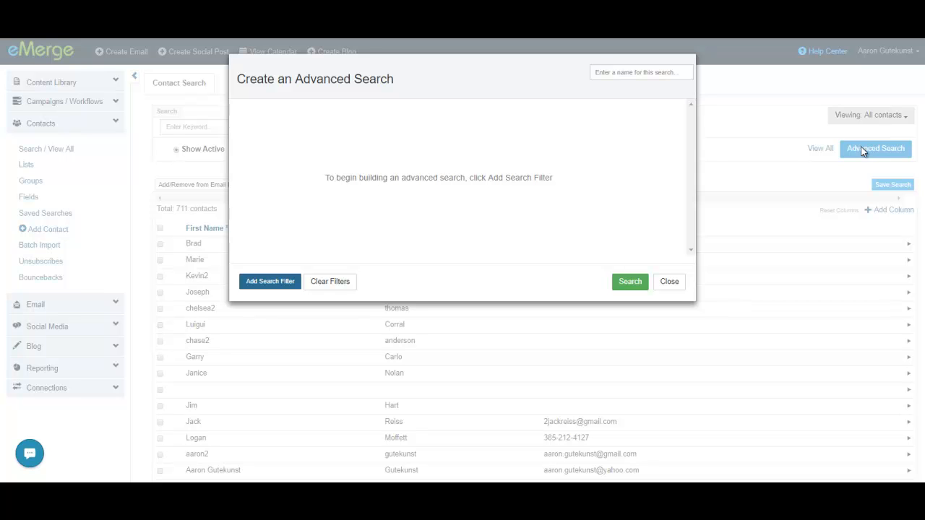
left_click(268, 283)
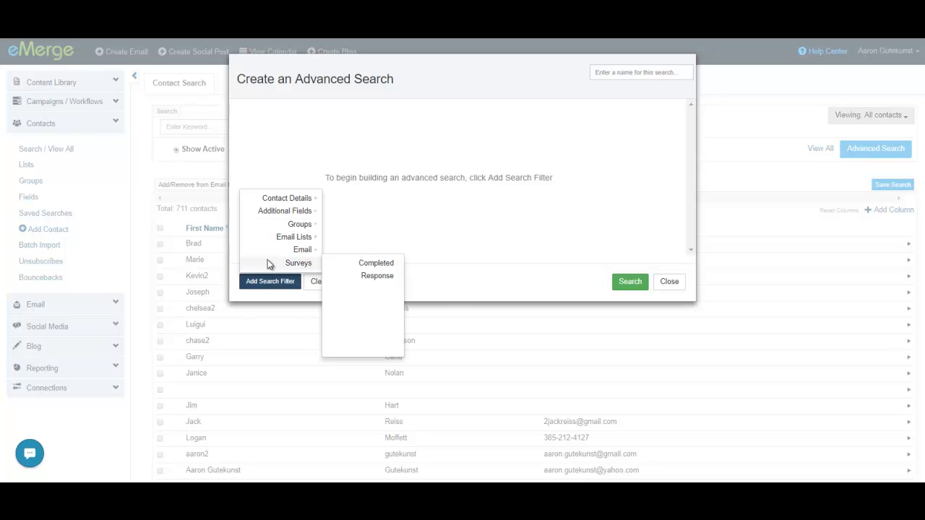
mouse_move(282, 205)
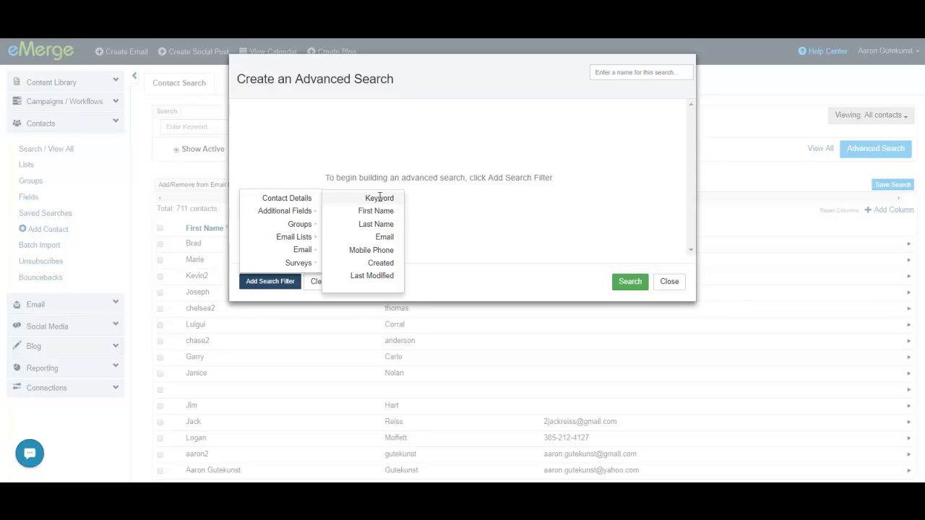
left_click(373, 250)
left_click(510, 122)
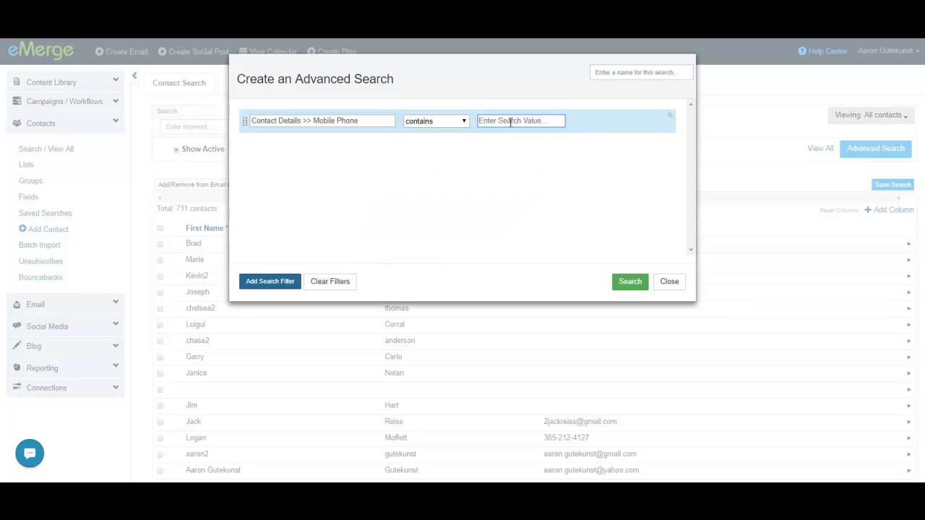
type("504")
left_click(461, 122)
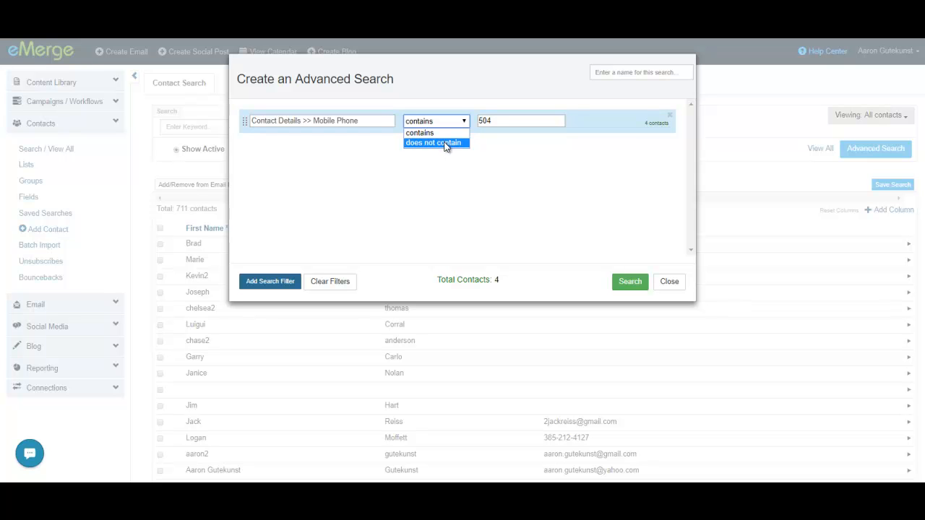
left_click(493, 121)
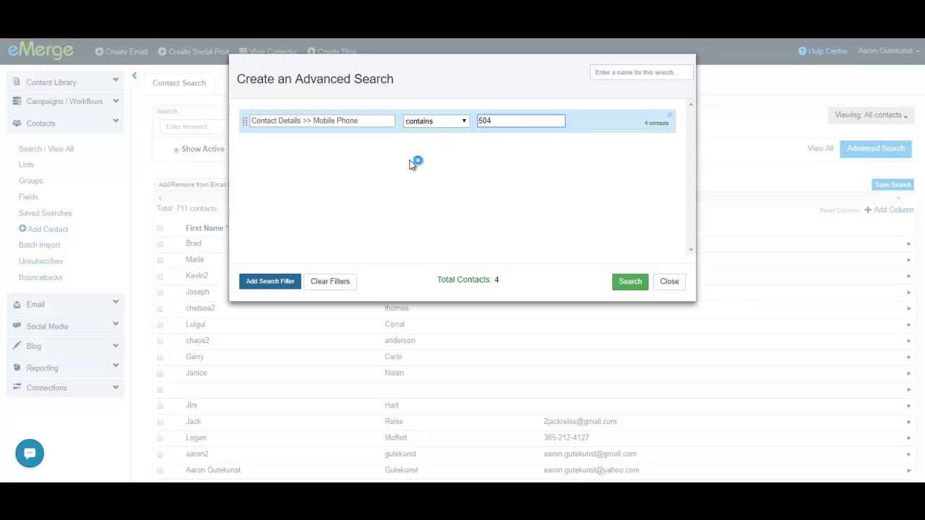
Add a second Mobile Phone filter that contains 985, joined to the first filter with Or.
left_click(275, 285)
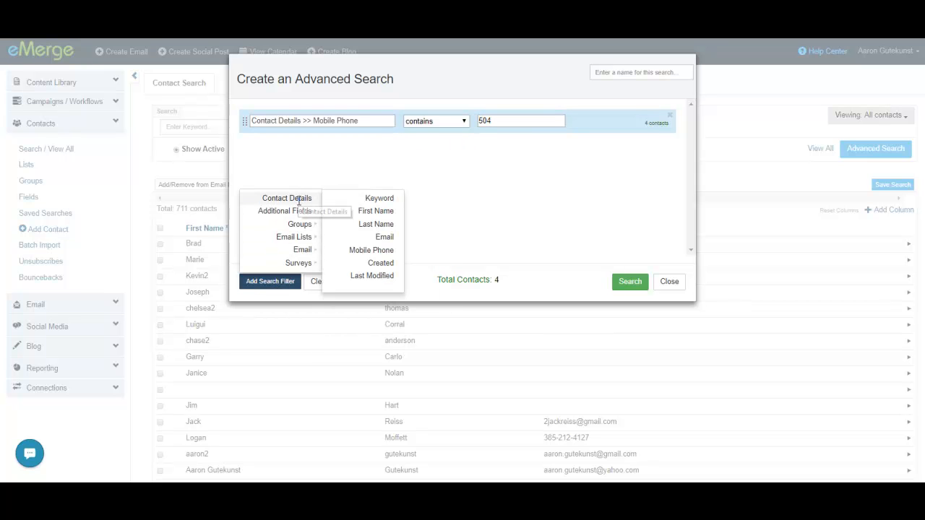
left_click(371, 250)
left_click(271, 149)
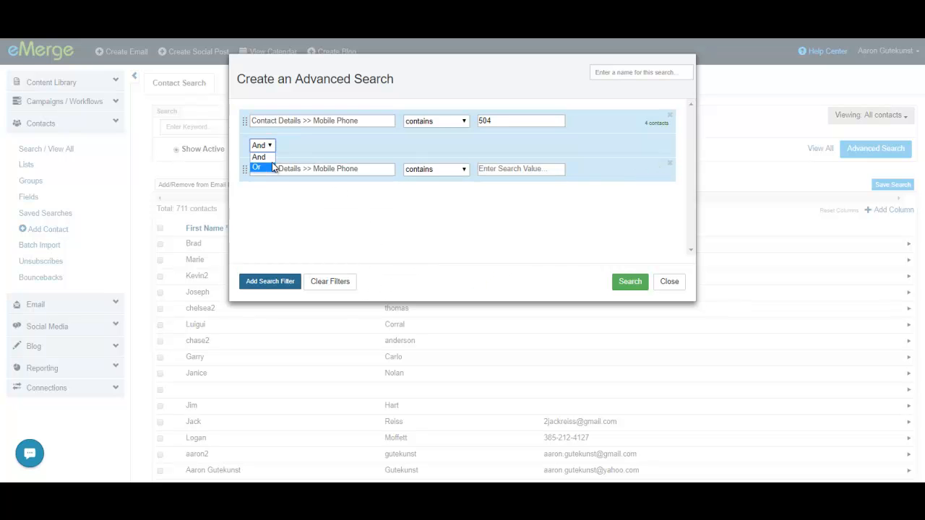
left_click(263, 165)
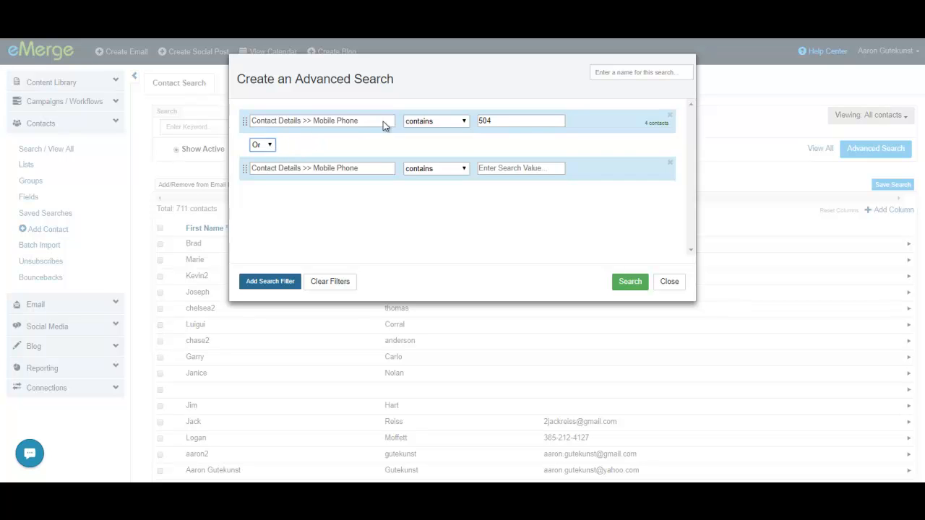
double_click(498, 121)
left_click(505, 167)
type("985")
left_click(488, 211)
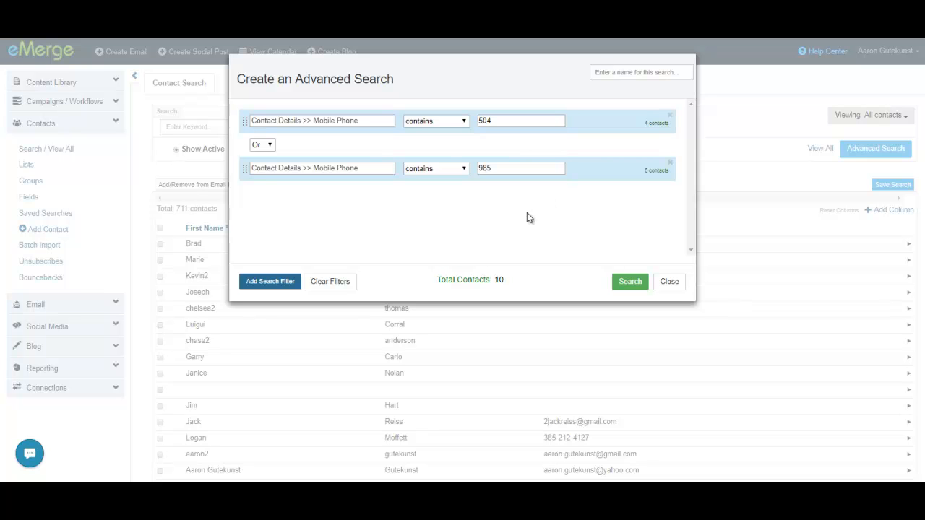
left_click_drag(643, 124, 672, 124)
left_click(485, 282)
Add an Email List filter set to in for the eMerge Team and Consumer Touch Newsletter lists.
left_click(283, 281)
mouse_move(312, 249)
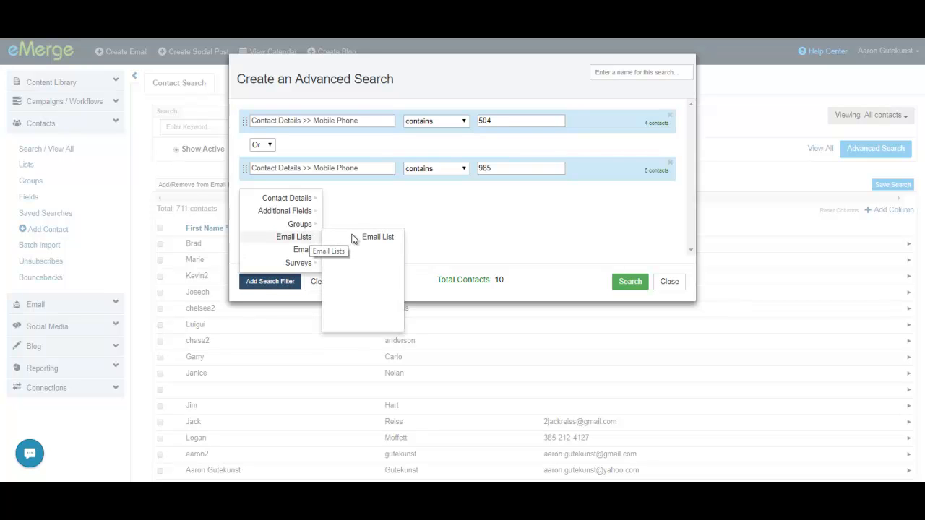
left_click(378, 237)
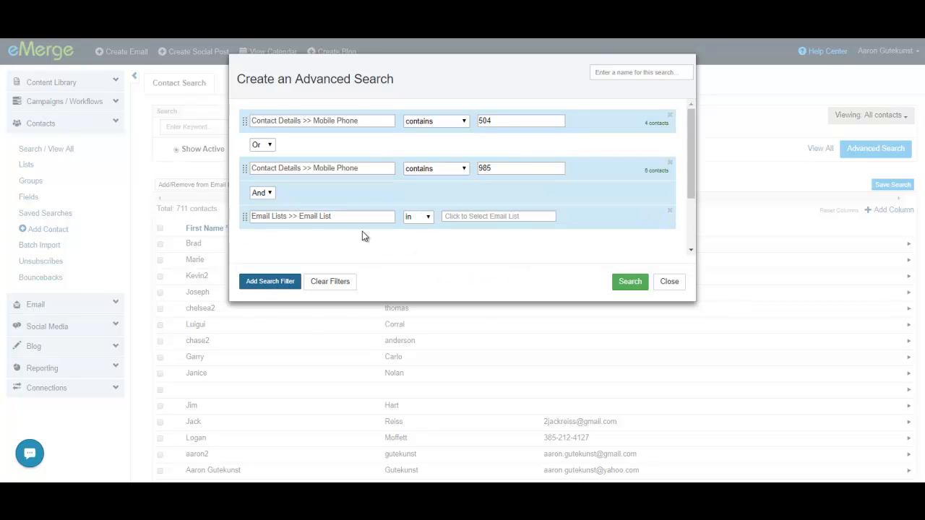
left_click(465, 216)
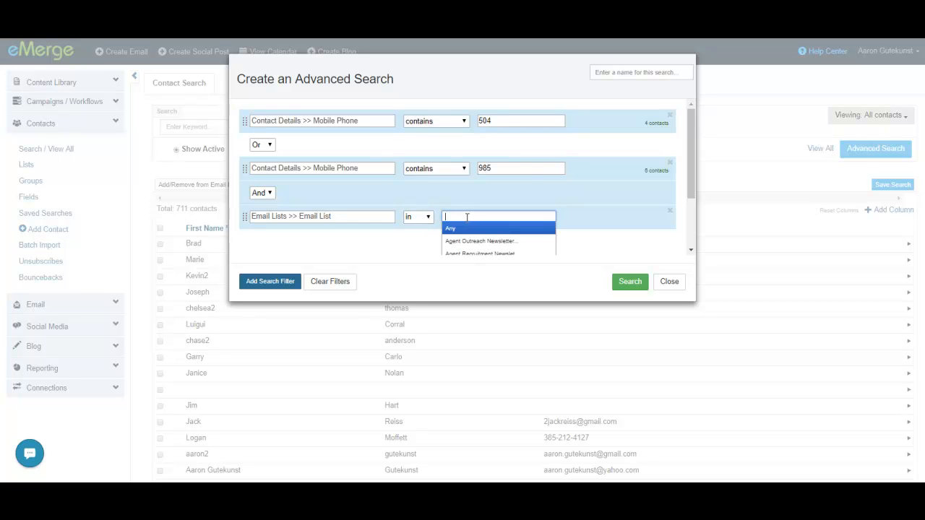
scroll(582, 230, "down", 1)
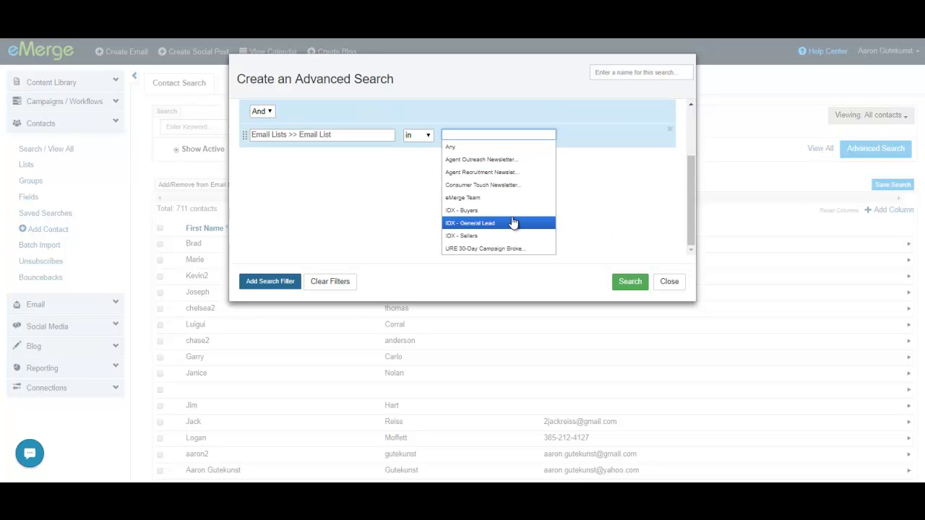
left_click(490, 197)
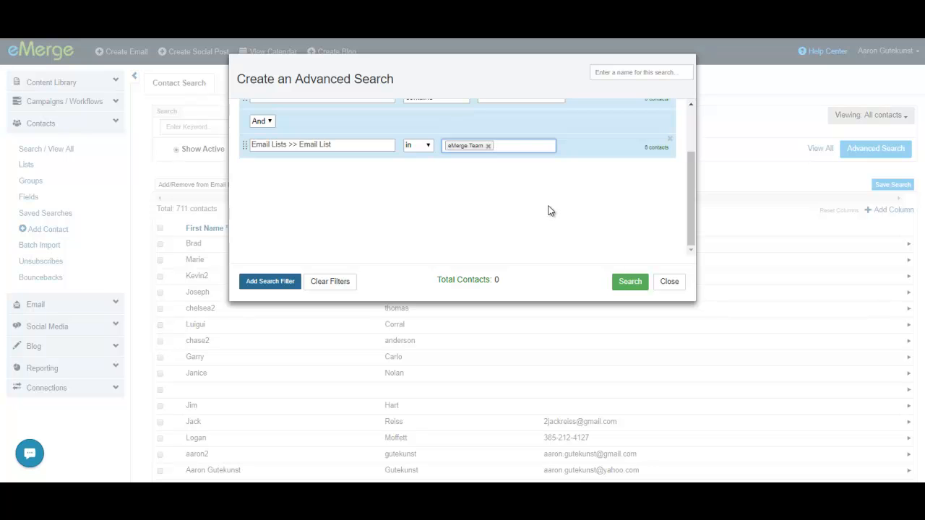
left_click(517, 148)
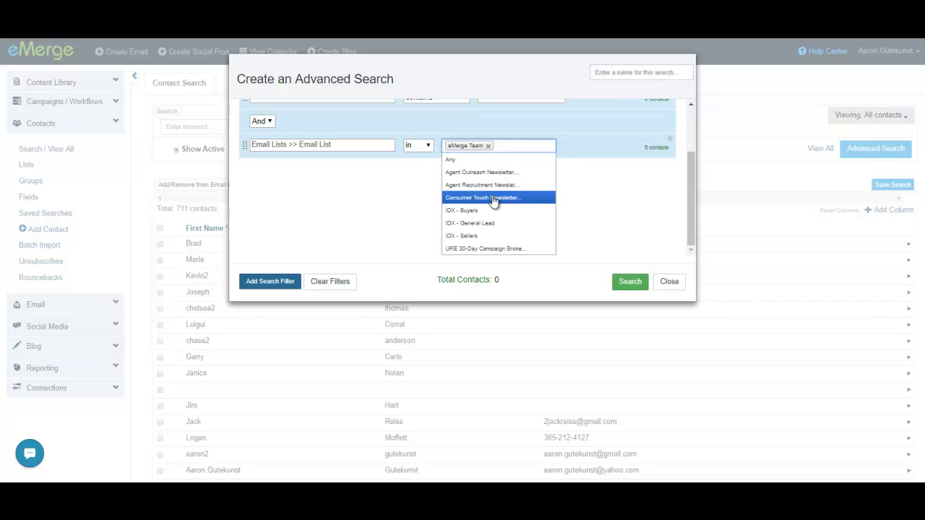
left_click(492, 197)
left_click(585, 208)
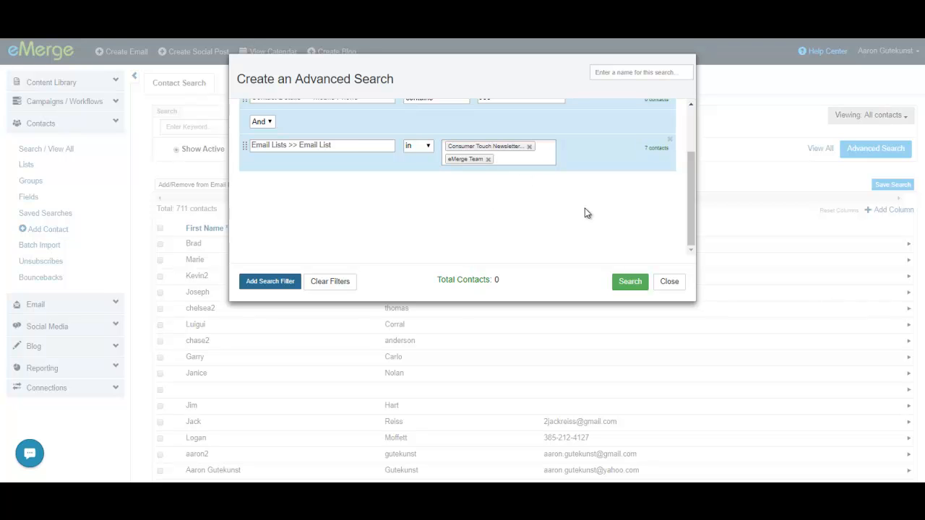
Review the combined filters and remove the Email List filter from the advanced search.
scroll(615, 221, "up", 2)
scroll(632, 223, "down", 2)
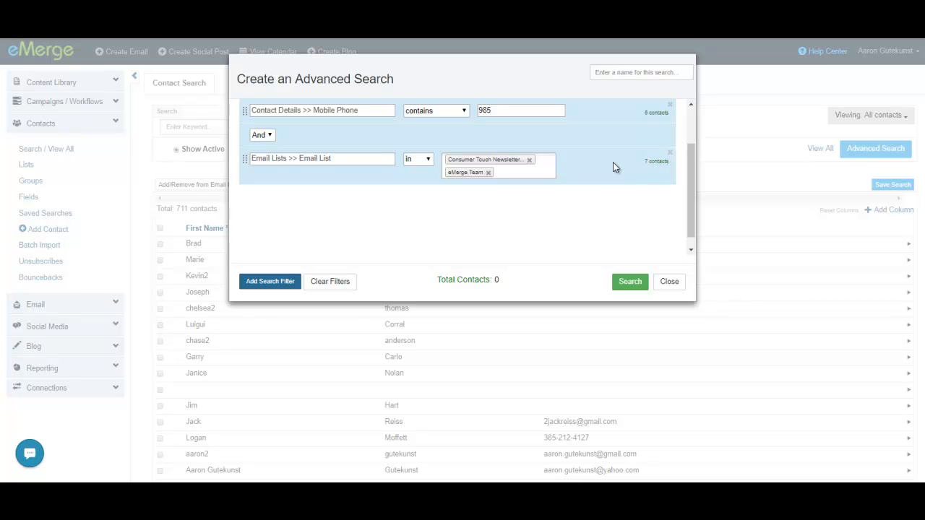
scroll(628, 170, "up", 2)
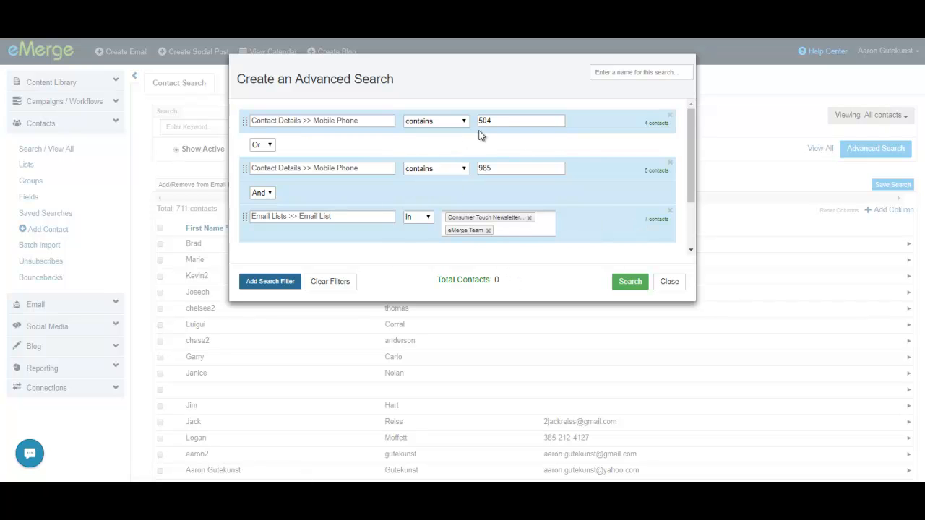
left_click(670, 211)
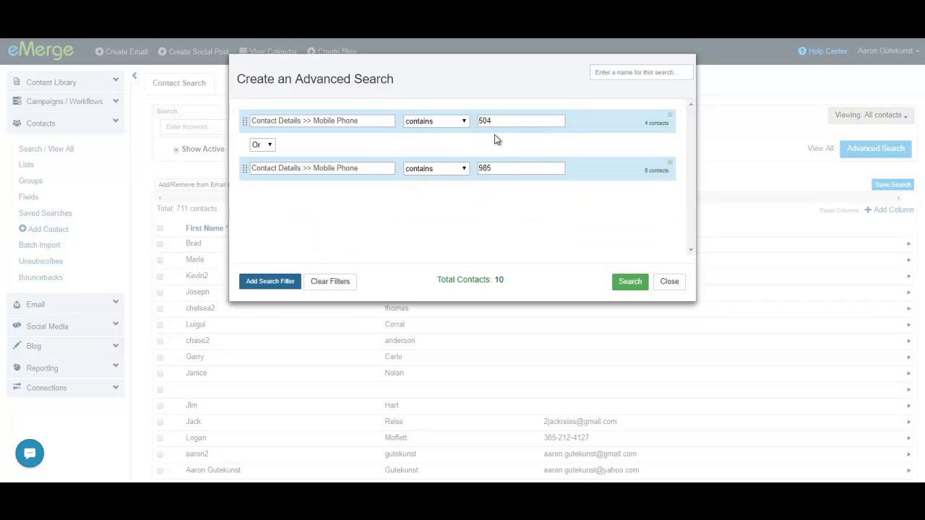
Name the advanced search "Contacts in range of listing A" and run it to list the matching contacts.
left_click(644, 72)
left_click(644, 72)
type("contacts in range of")
left_click(630, 282)
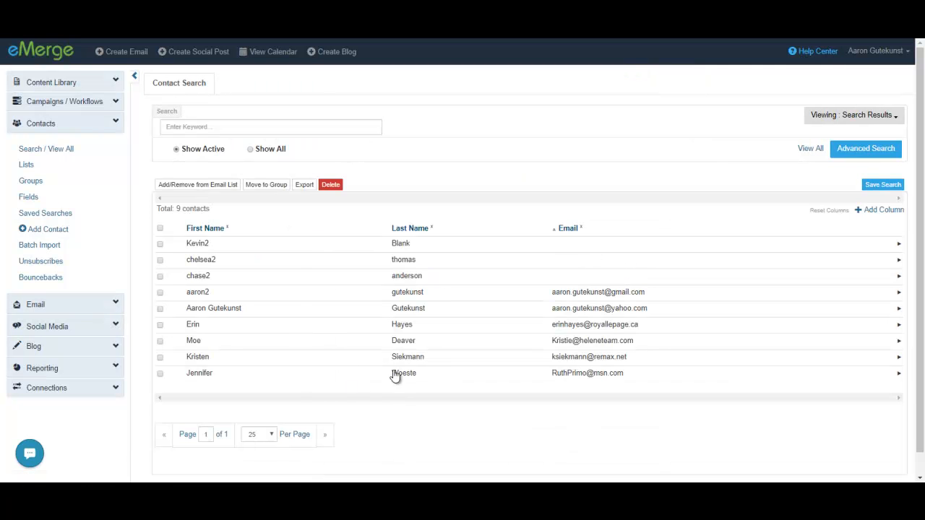
scroll(409, 283, "down", 1)
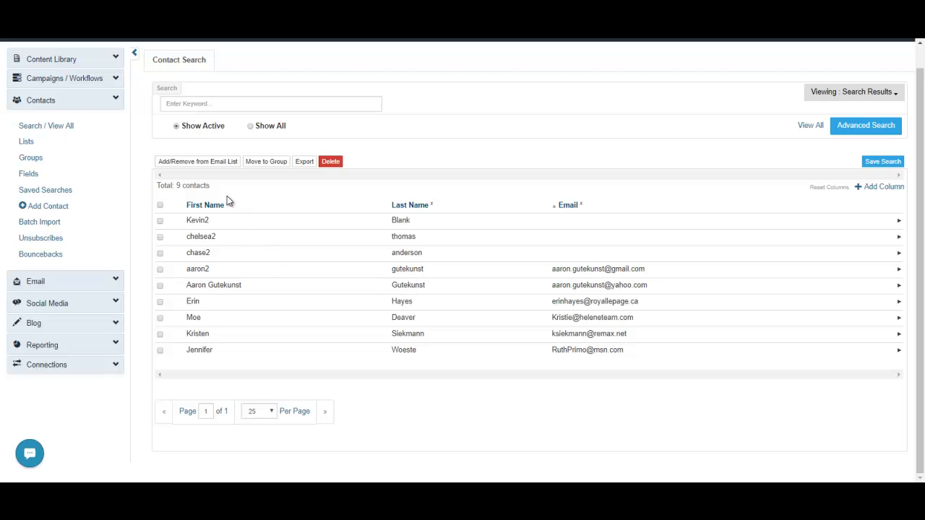
scroll(55, 200, "up", 1)
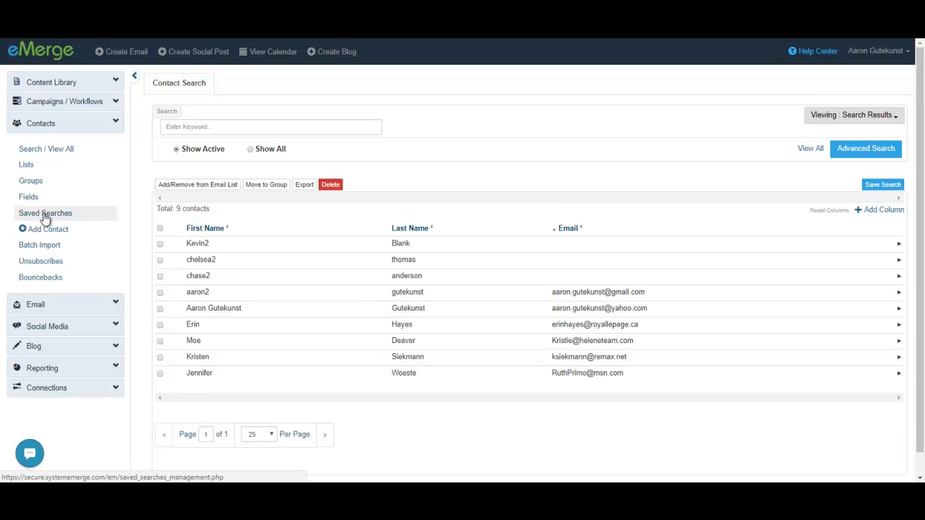
Open "Contacts in range of listing A" from the saved searches for editing and close it without changes.
left_click(46, 212)
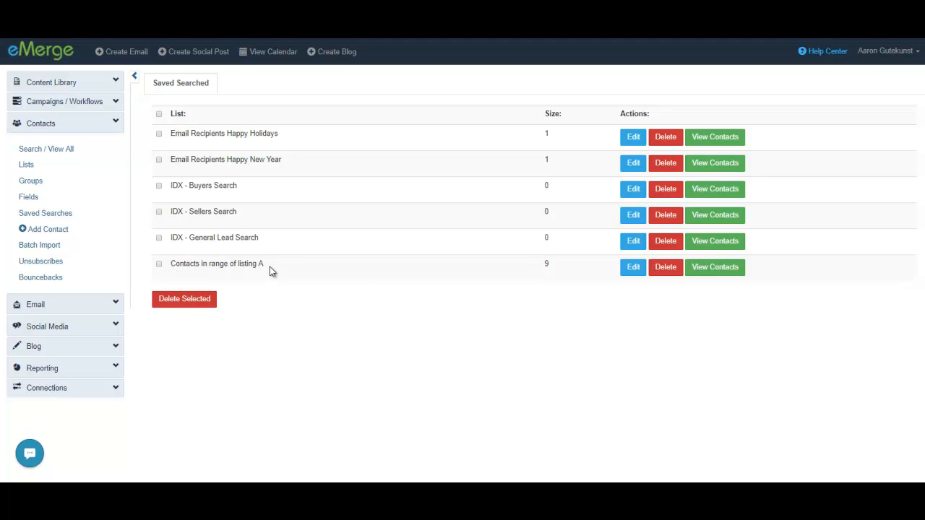
left_click(633, 268)
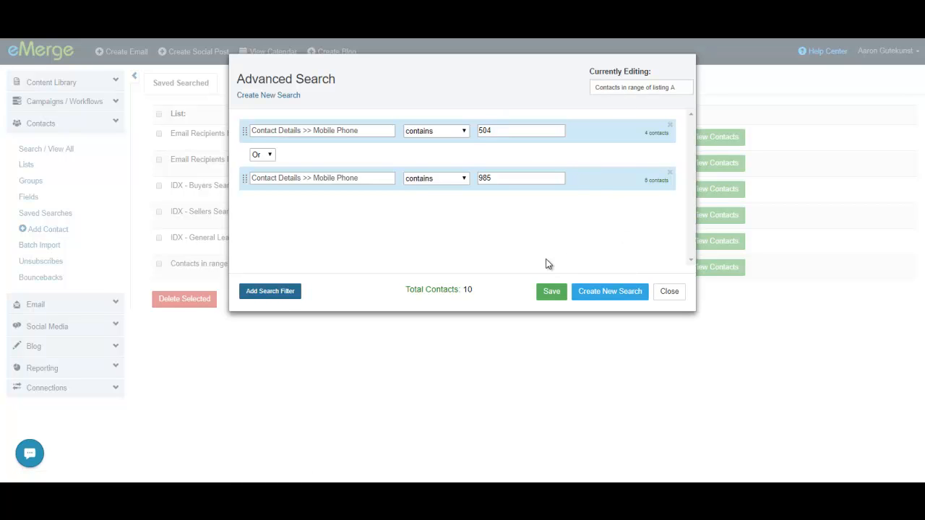
left_click(668, 292)
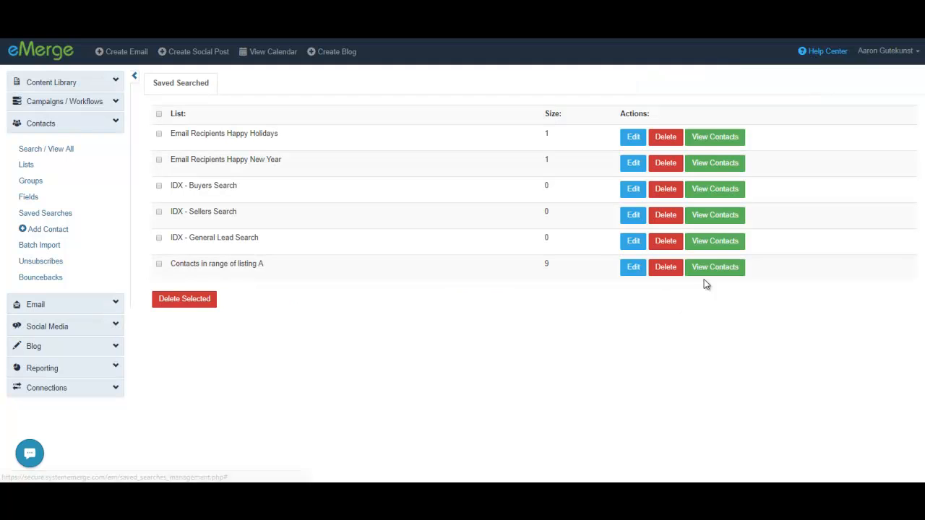